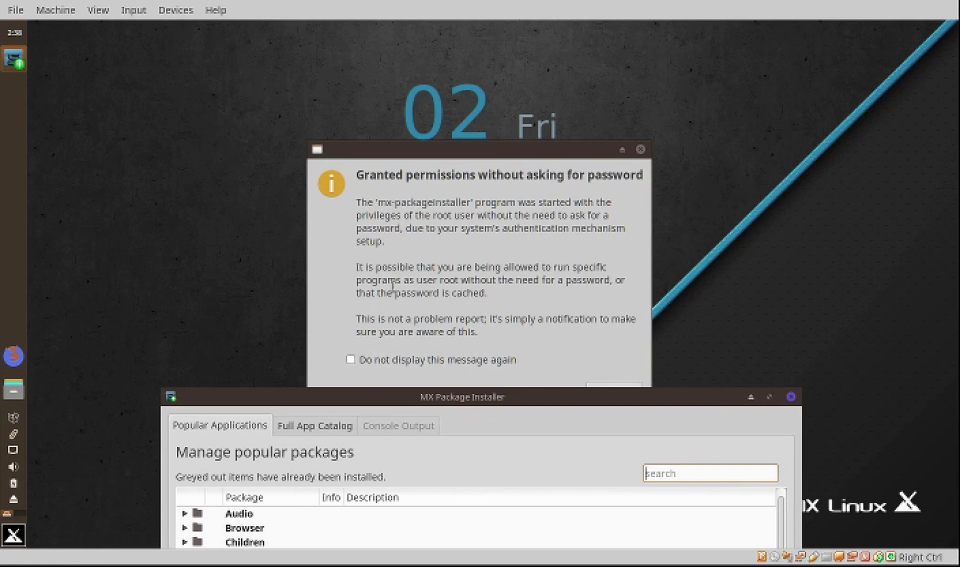
Dismiss the passwordless-permissions notice with its repeat display turned off, and move the package installer window up into full view.
left_click(355, 360)
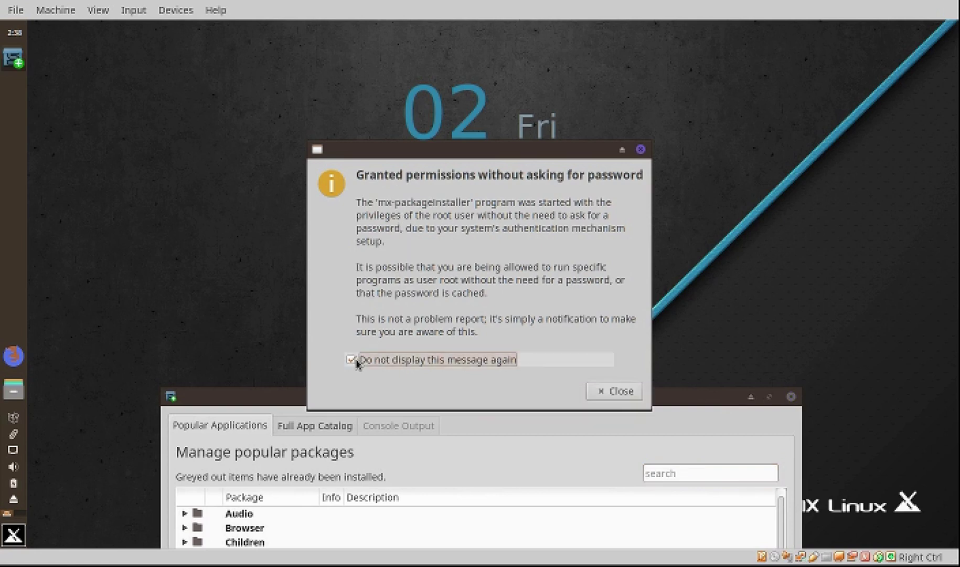
left_click(604, 391)
left_click_drag(615, 395, 571, 41)
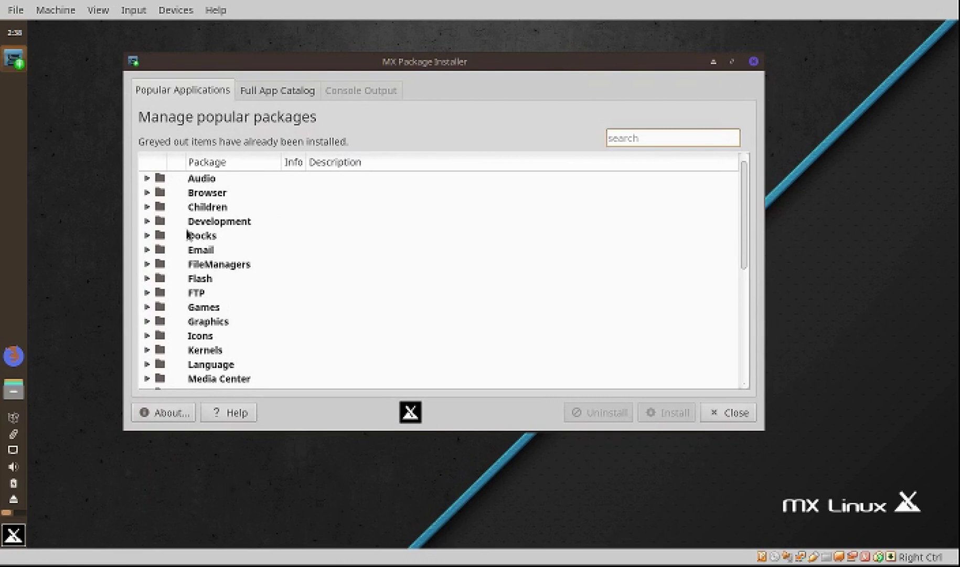
Expand the Games category among the popular applications and look over its packages.
left_click(148, 308)
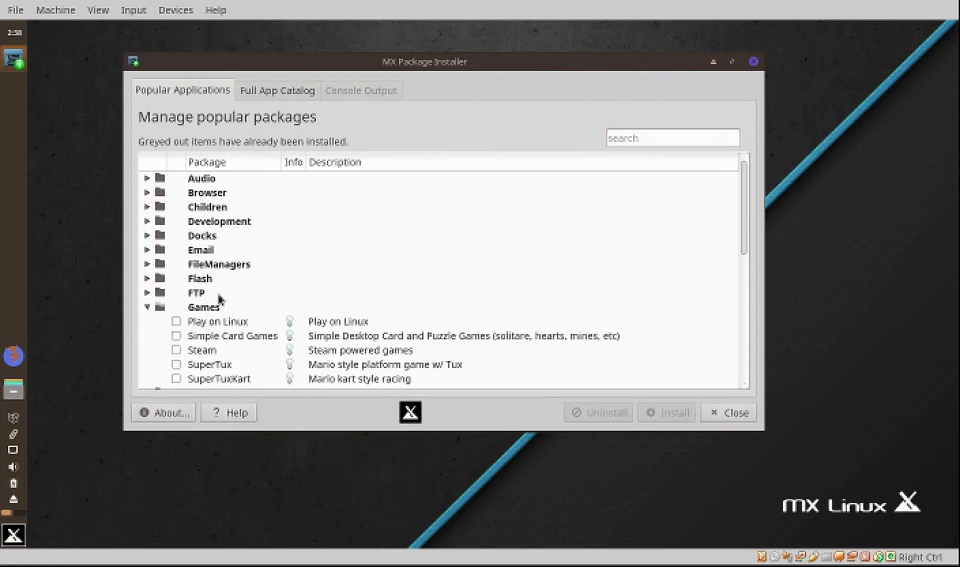
scroll(221, 299, "down", 1)
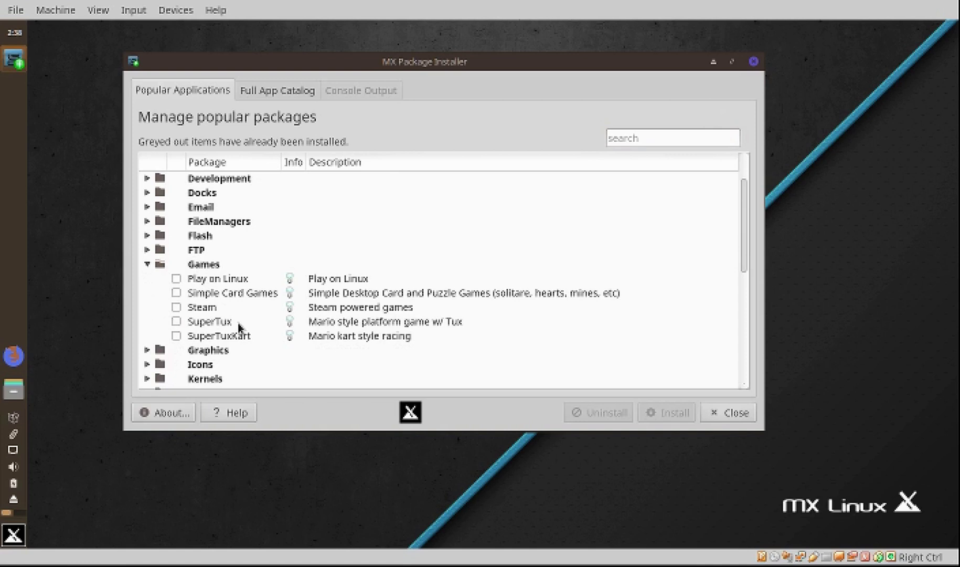
Load the Stable Repo in the full app catalog, browse its packages and search for steam.
left_click(274, 97)
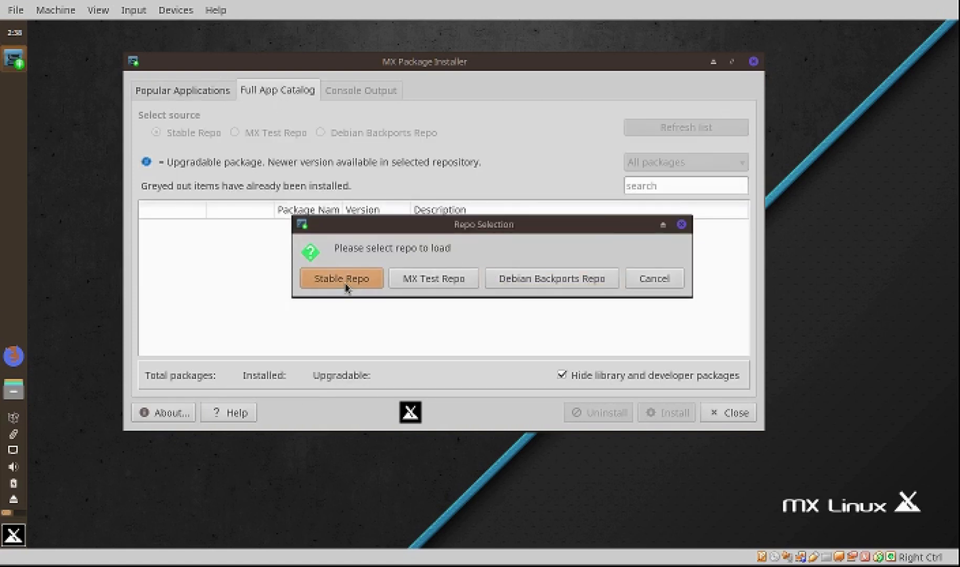
left_click(342, 279)
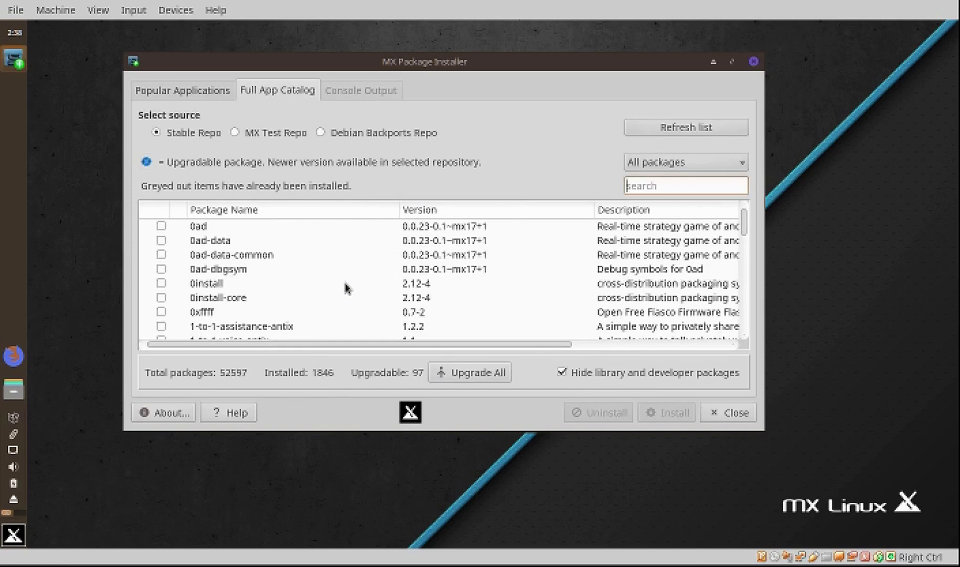
scroll(278, 270, "down", 8)
scroll(279, 271, "down", 15)
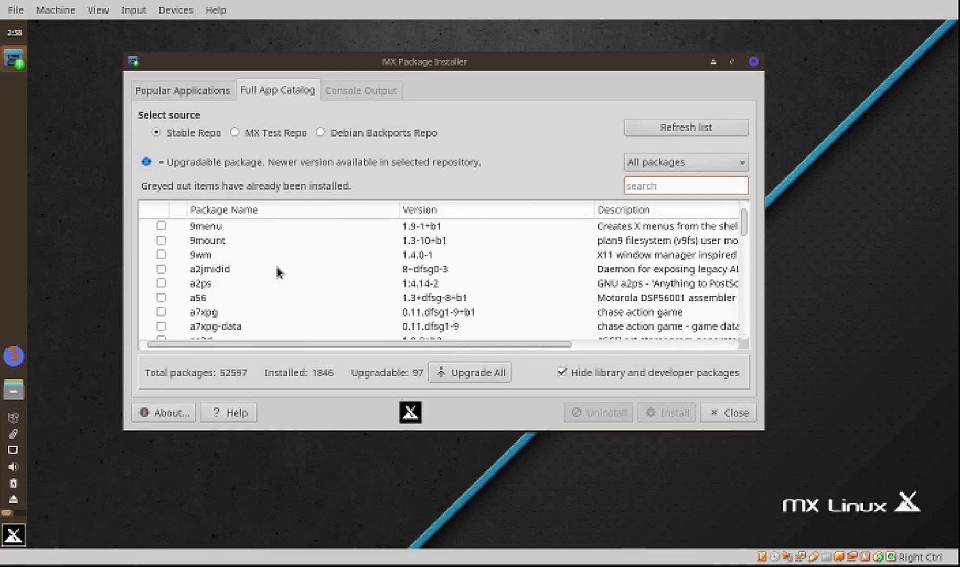
scroll(279, 271, "down", 15)
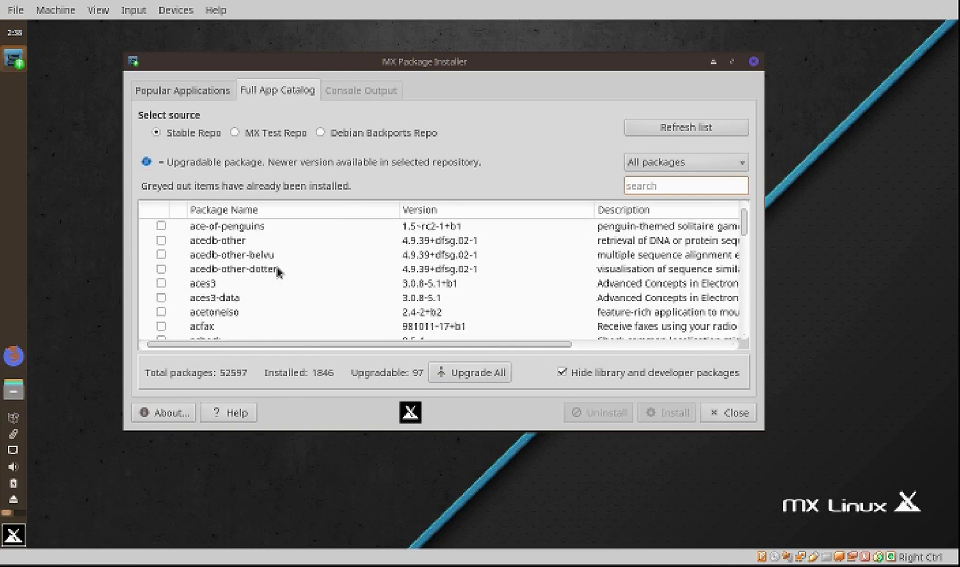
scroll(279, 271, "down", 8)
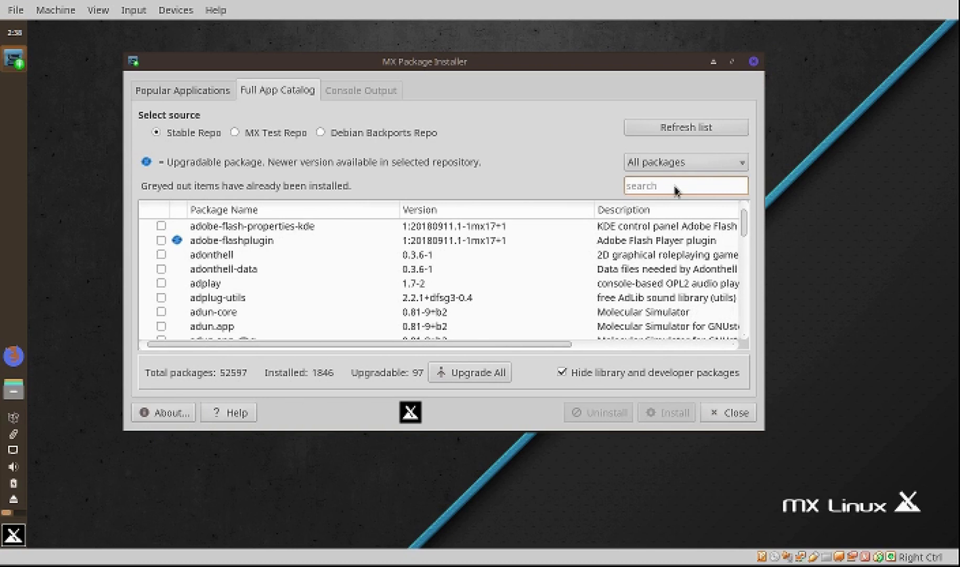
type("ste")
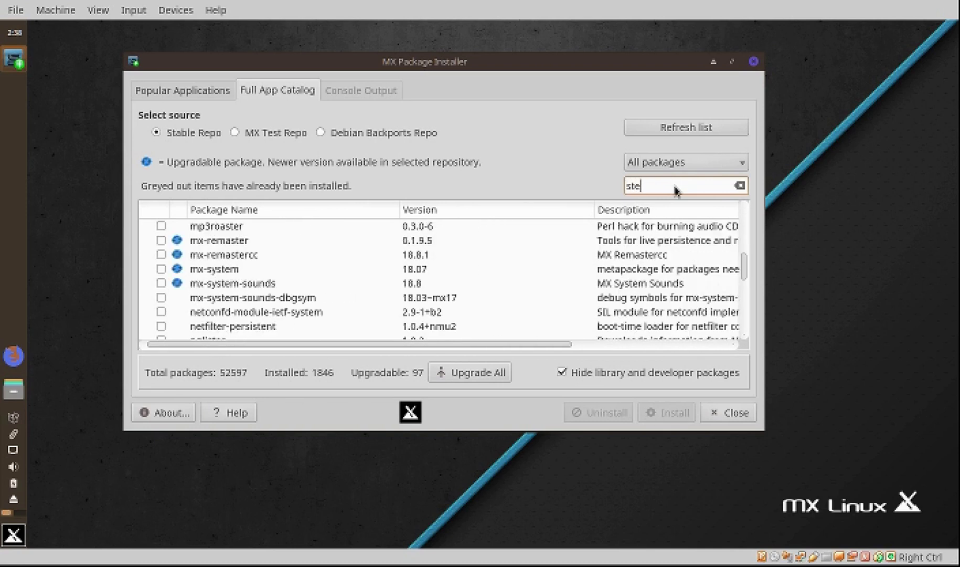
type("am")
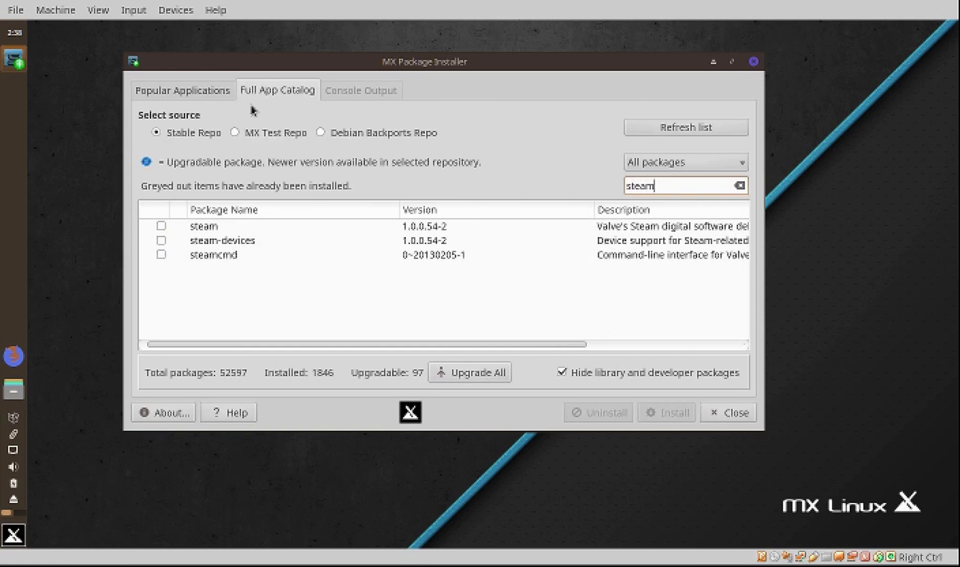
Install KDE5 Standard from the Window Managers category of the popular applications, answering y to continue, and acknowledge the completion.
left_click(184, 91)
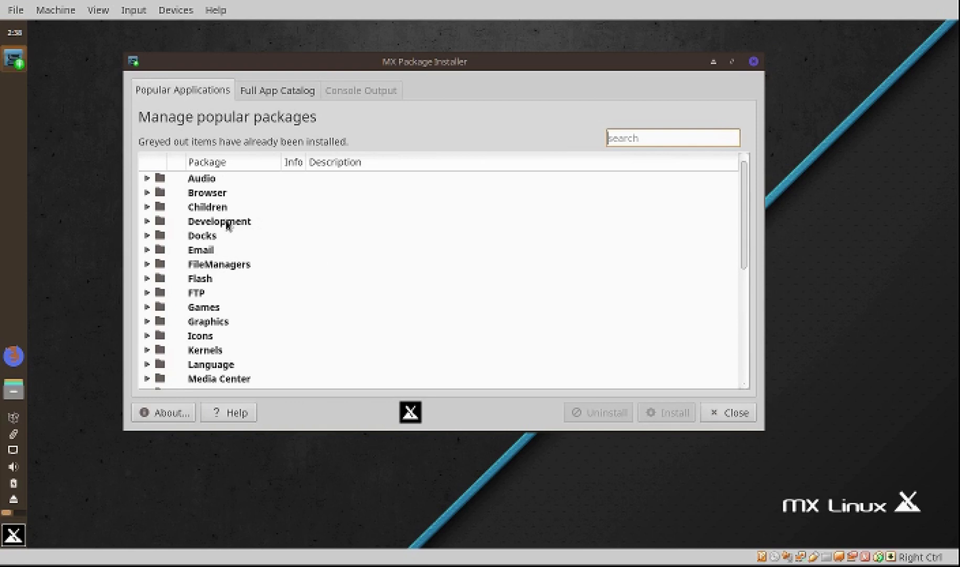
scroll(228, 223, "down", 5)
left_click(149, 379)
scroll(234, 314, "down", 3)
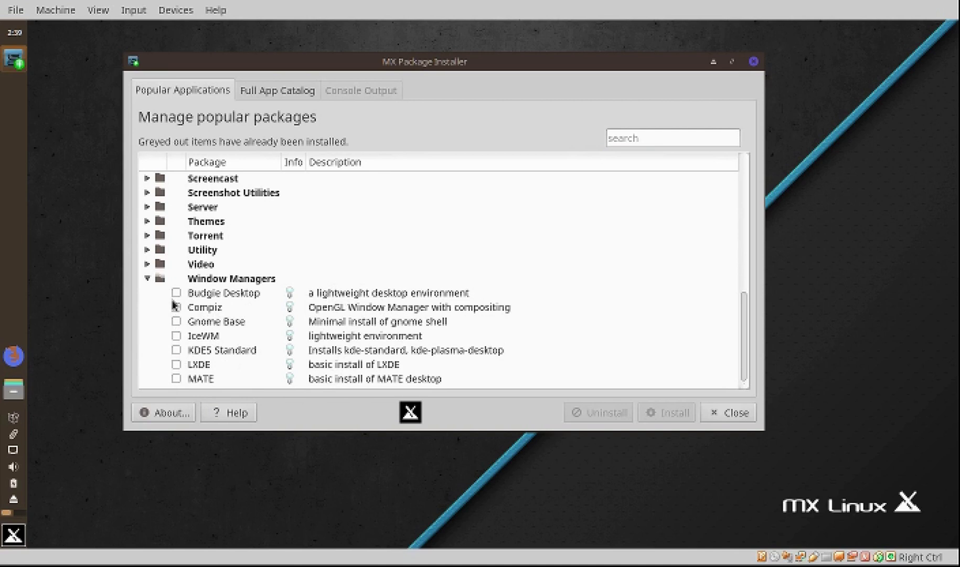
left_click(176, 350)
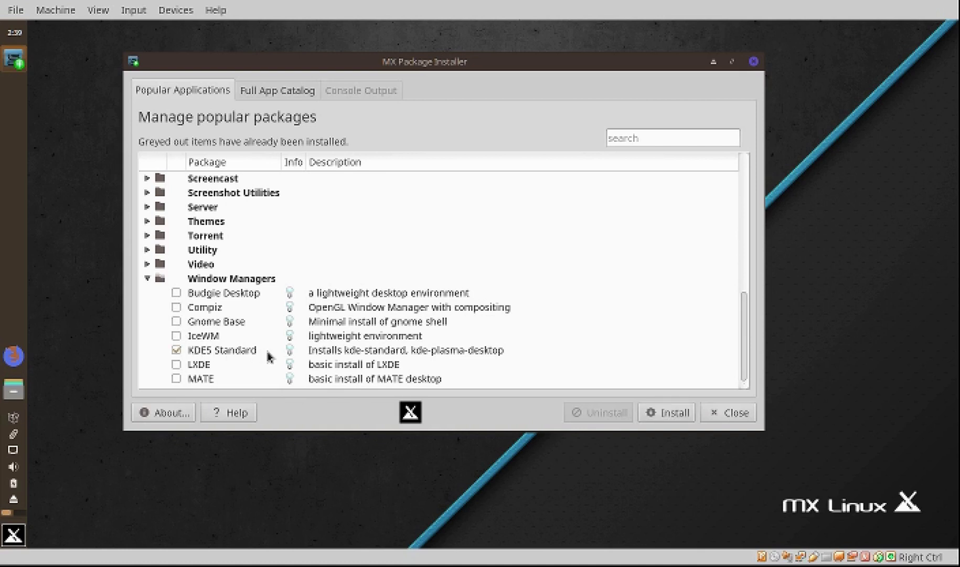
left_click(685, 412)
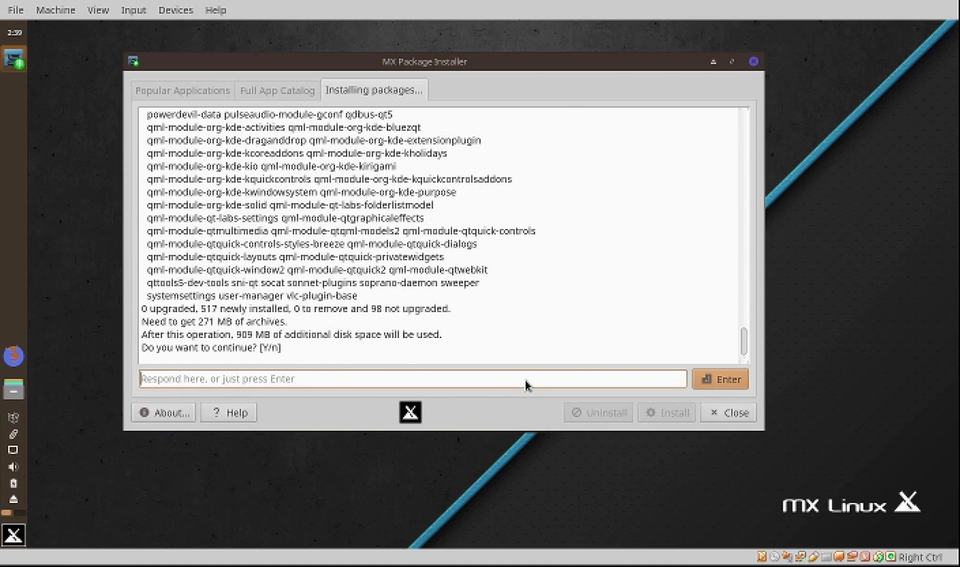
type("y")
key("Return")
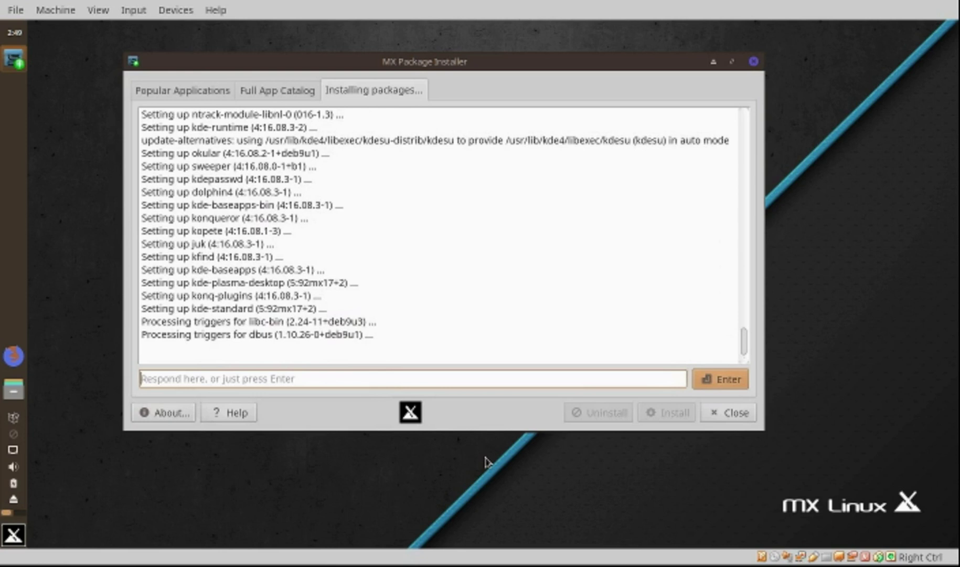
left_click(505, 252)
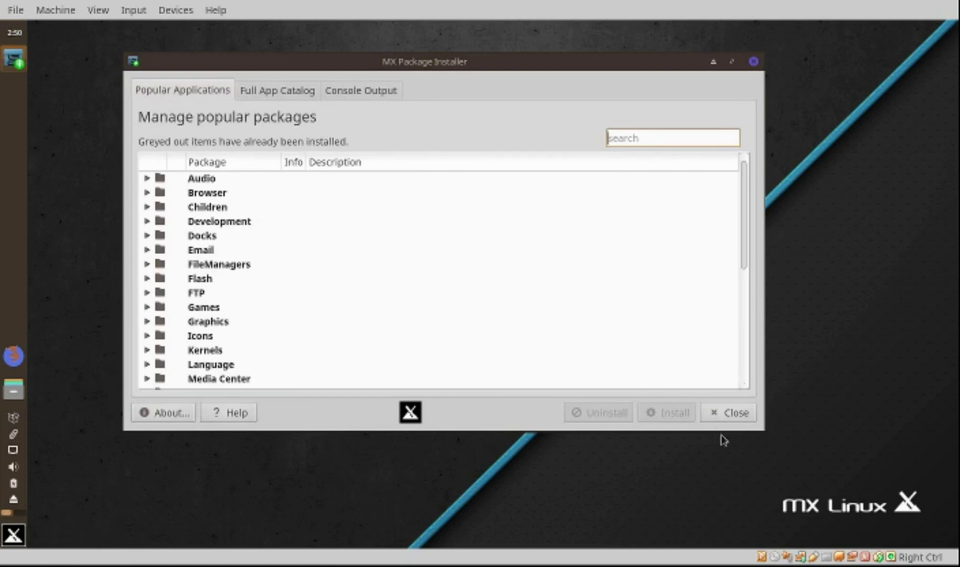
Check the KDE5 Standard entry under Window Managers and close the package installer.
scroll(665, 363, "down", 5)
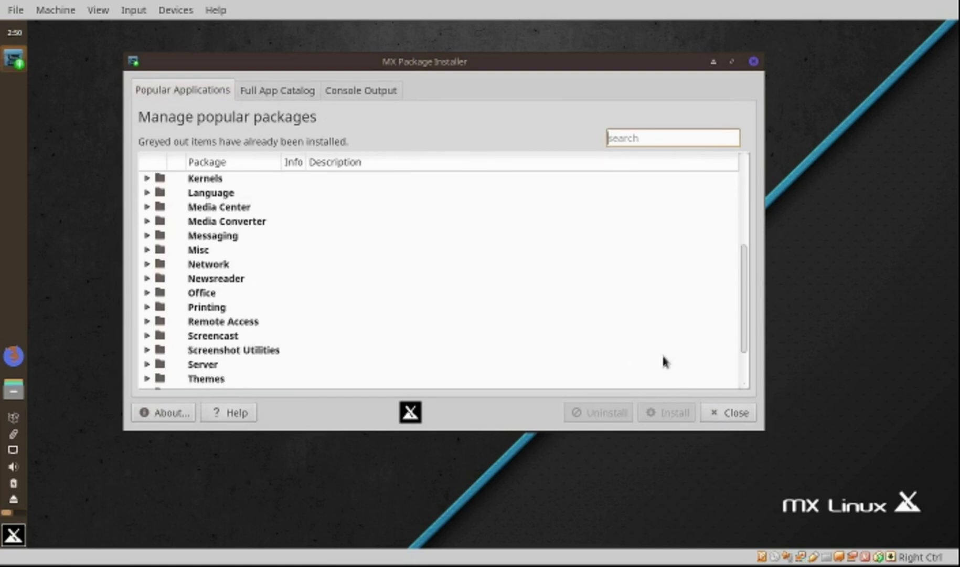
left_click(148, 378)
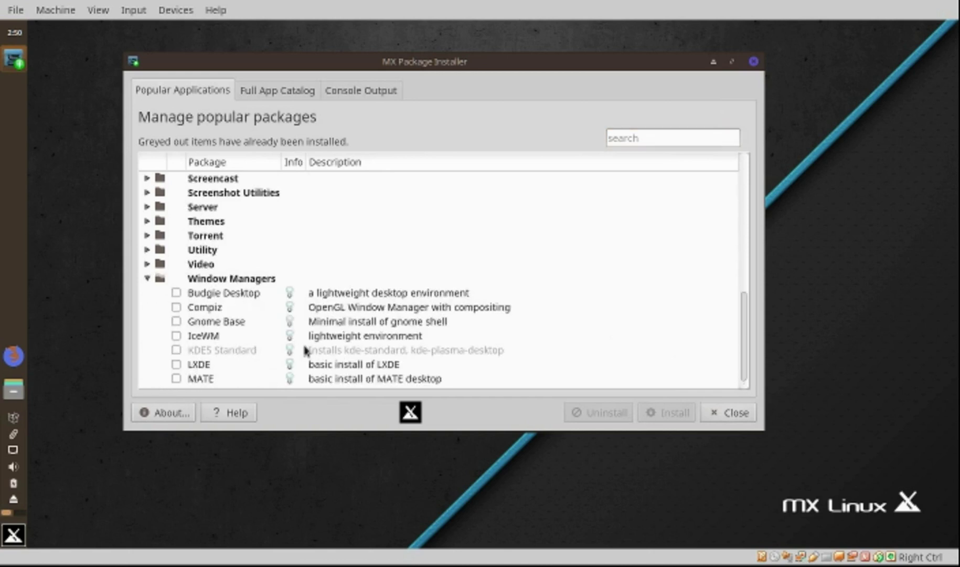
left_click(731, 416)
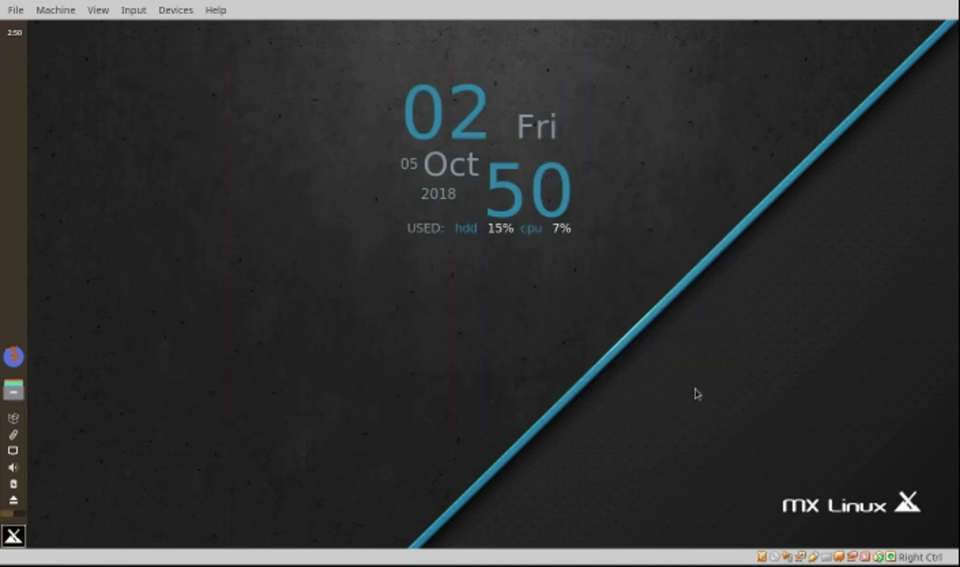
Restart the virtual machine from the session's log-out options.
left_click(21, 542)
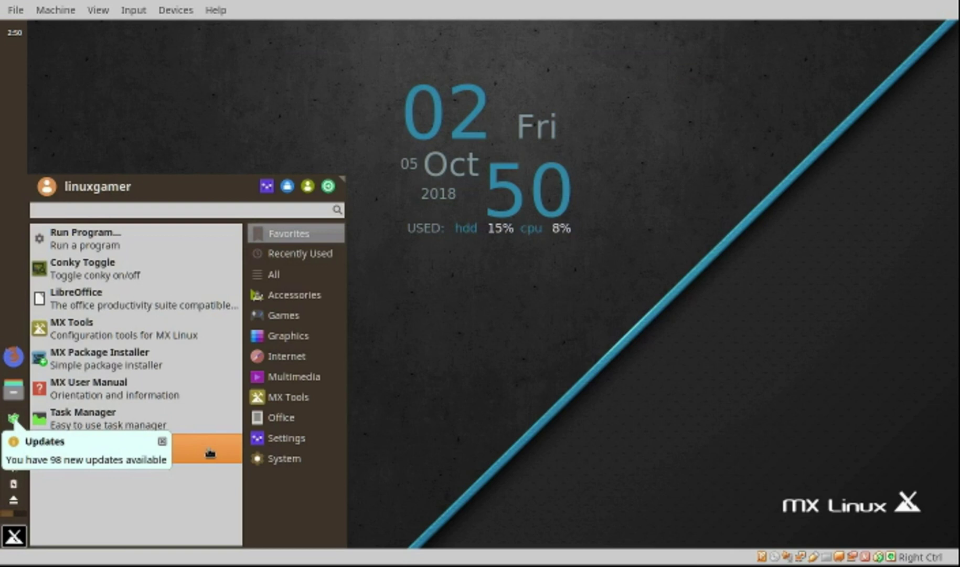
left_click(328, 186)
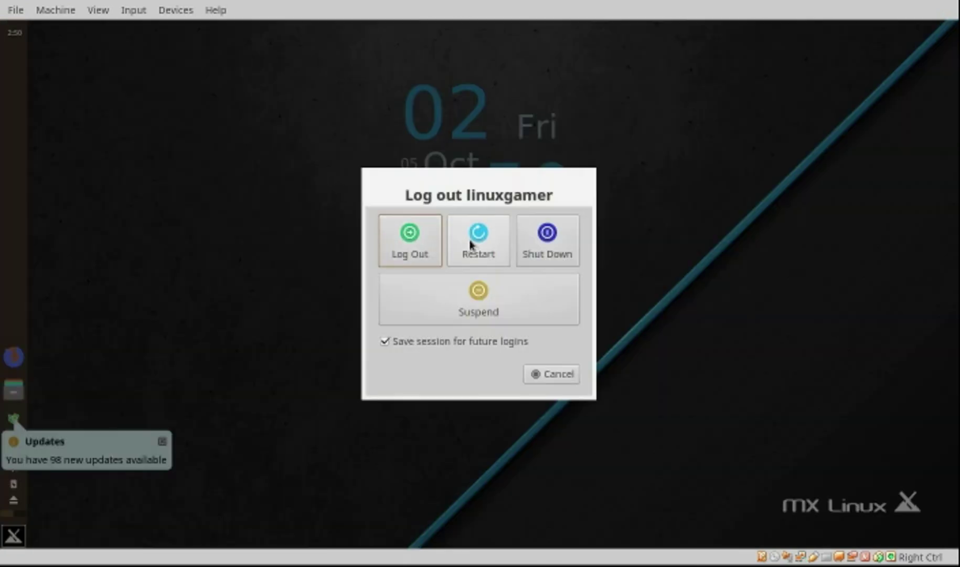
left_click(474, 245)
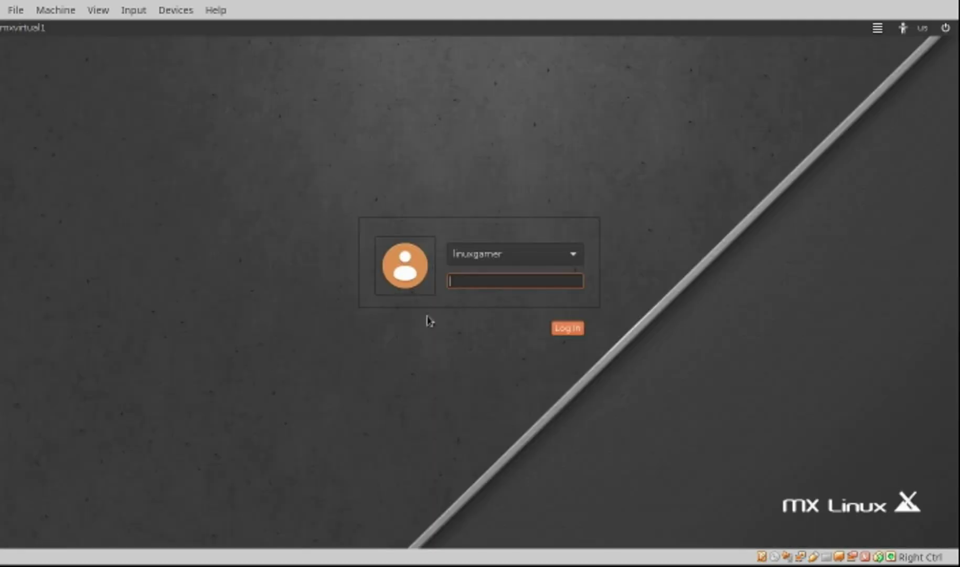
Choose the Plasma session on the login screen and log in with the account password.
left_click(878, 29)
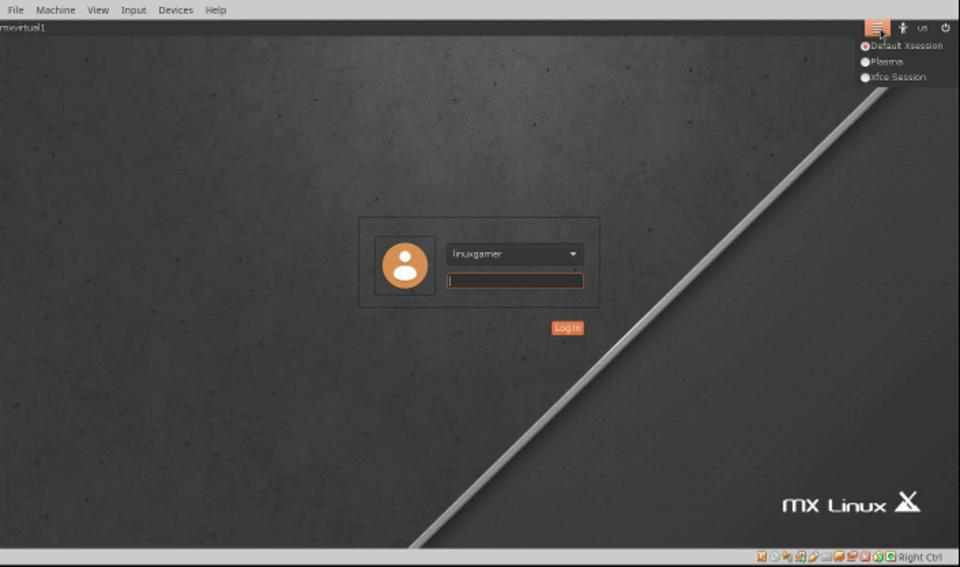
left_click(871, 63)
left_click(877, 31)
left_click(775, 101)
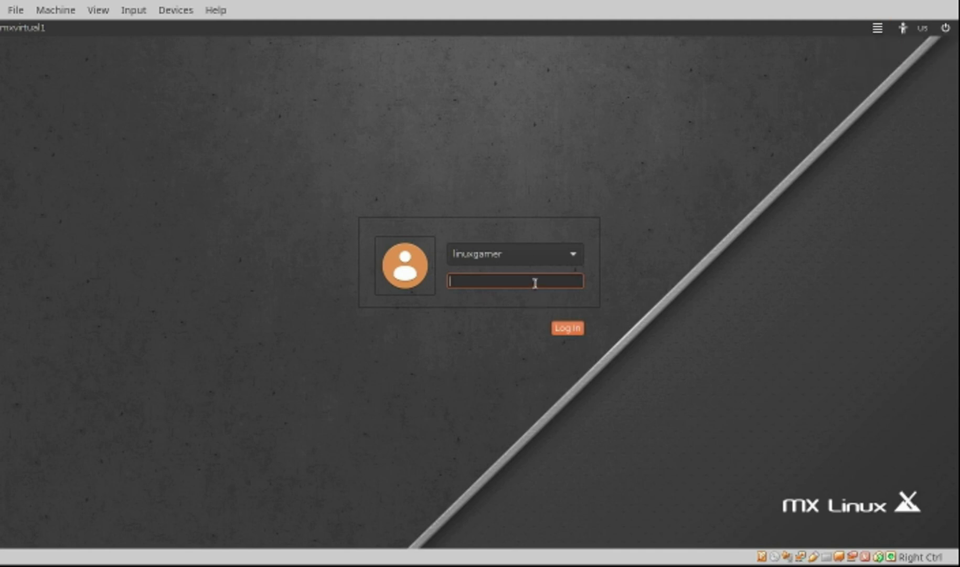
type("**********")
left_click(571, 332)
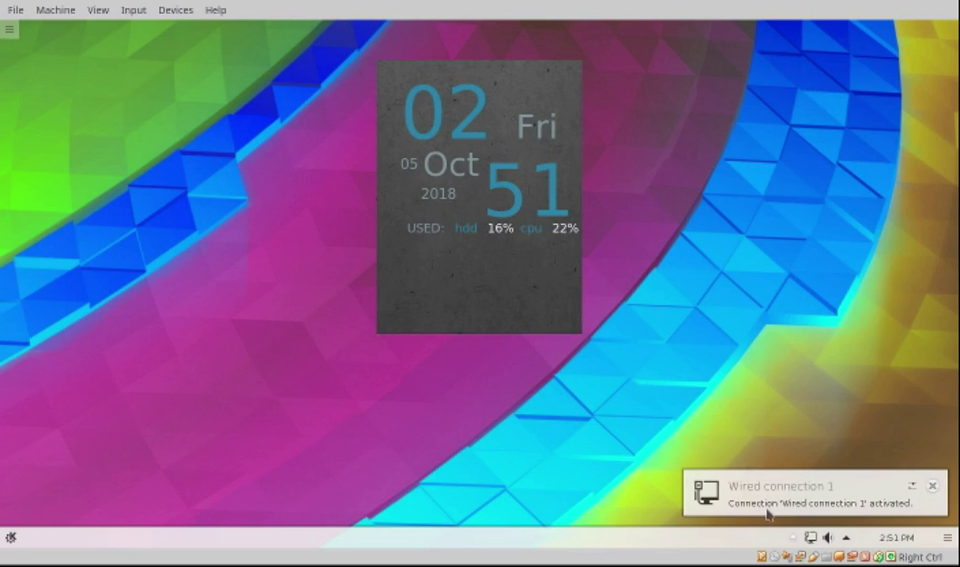
Examine the Status & Notifications list and the launcher's Favorites, Applications, Computer, History and Leave sections.
left_click(846, 538)
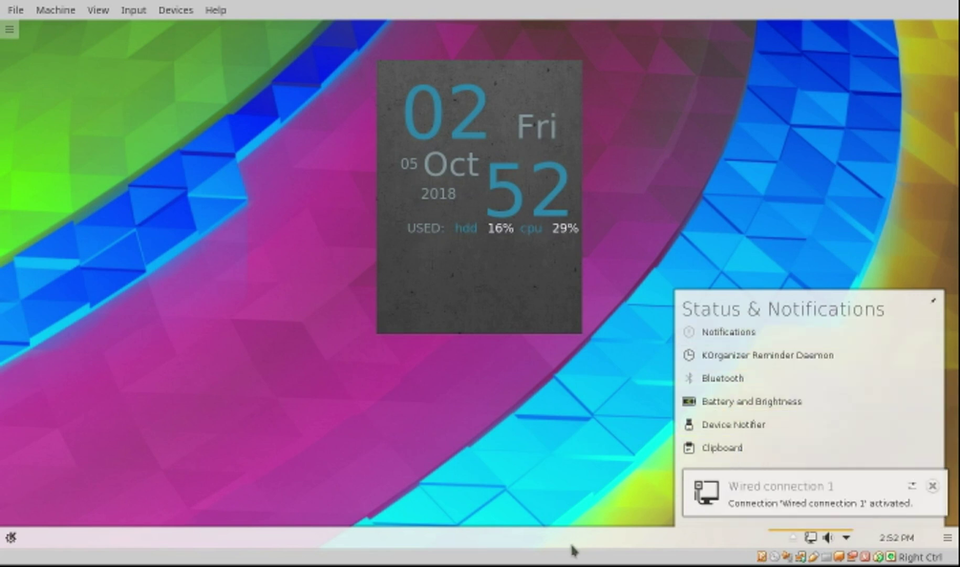
left_click(15, 535)
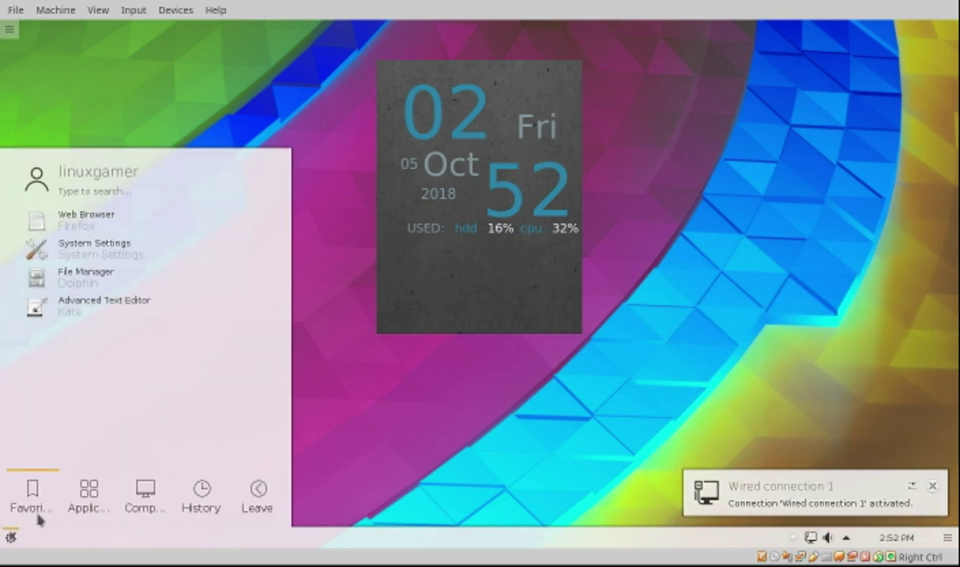
left_click(86, 504)
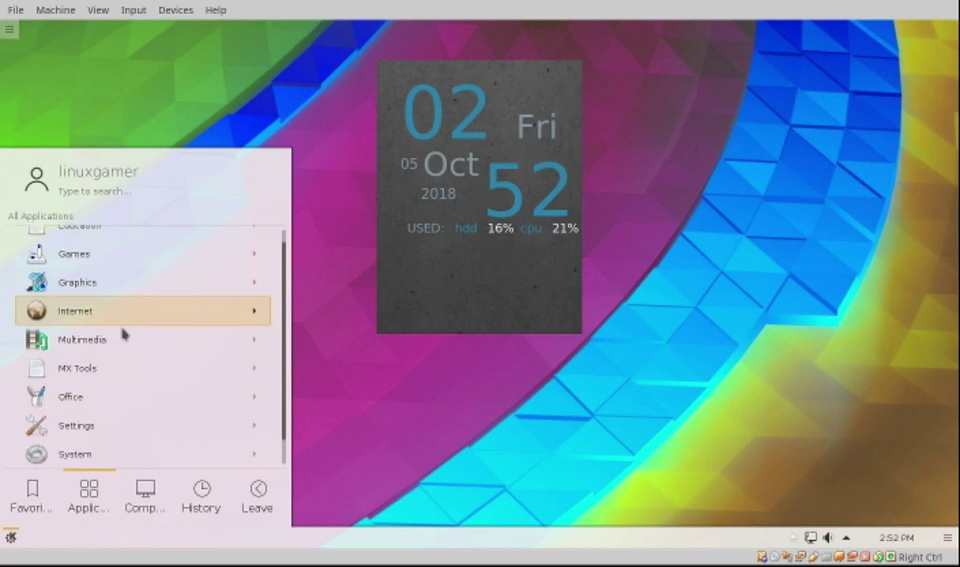
left_click(142, 502)
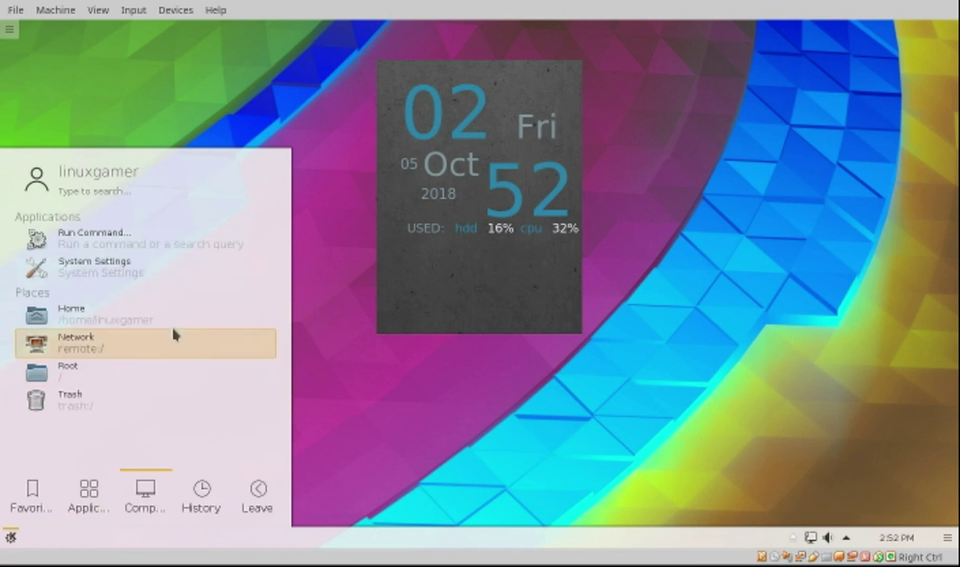
left_click(214, 499)
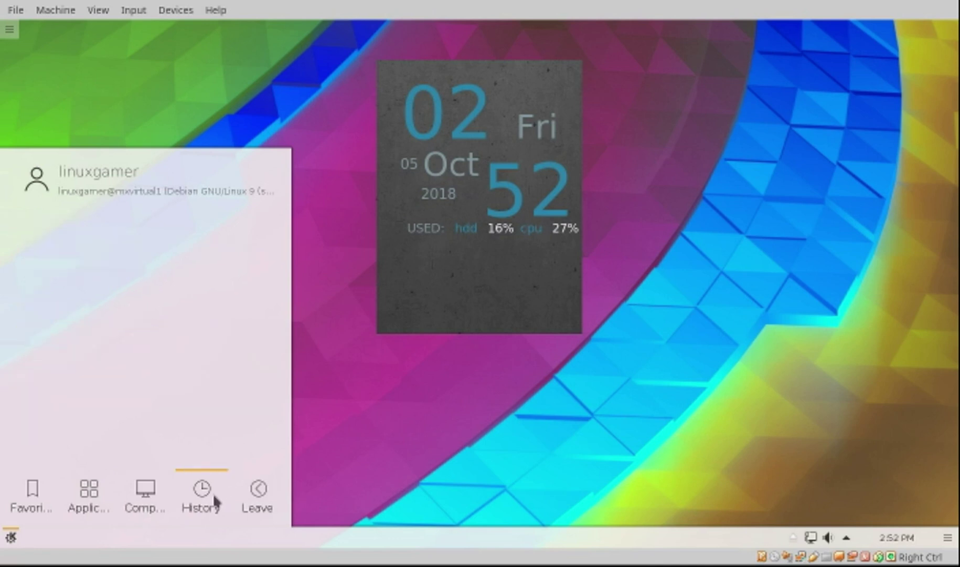
left_click(258, 496)
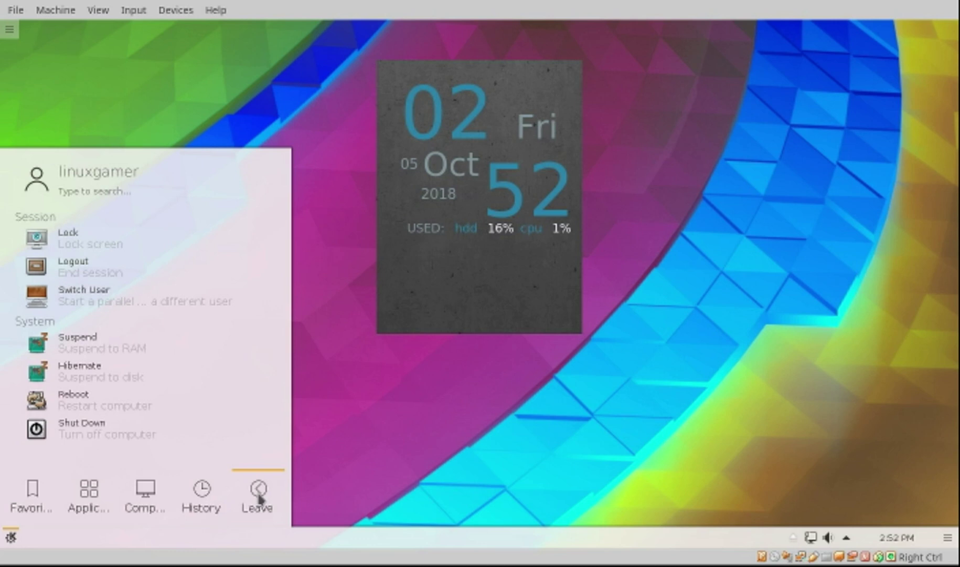
mouse_move(94, 497)
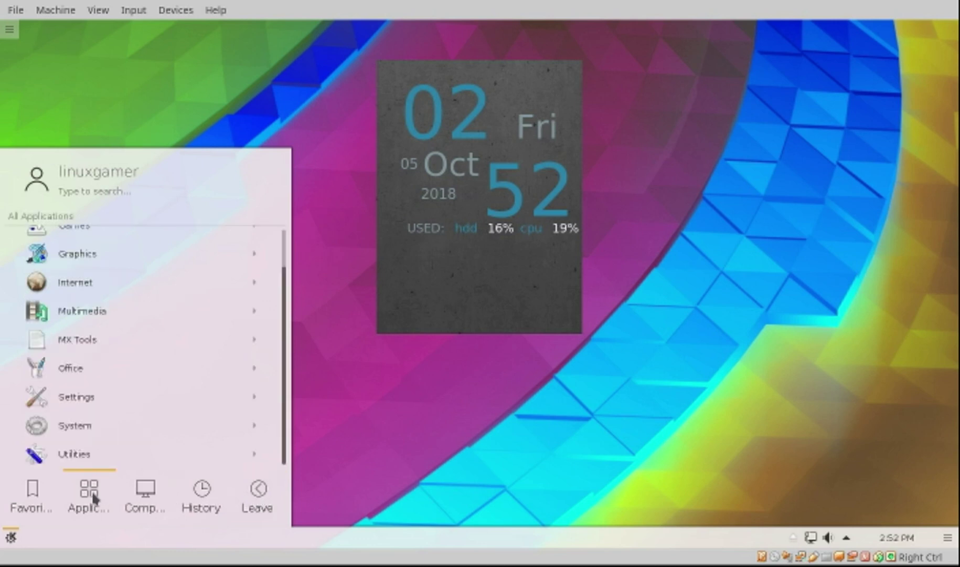
scroll(88, 390, "up", 2)
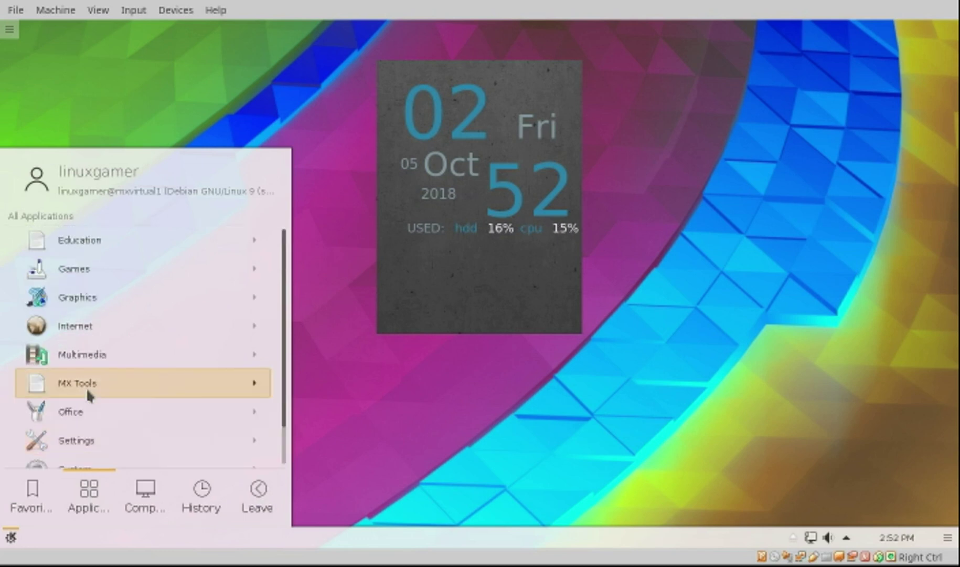
scroll(87, 390, "down", 2)
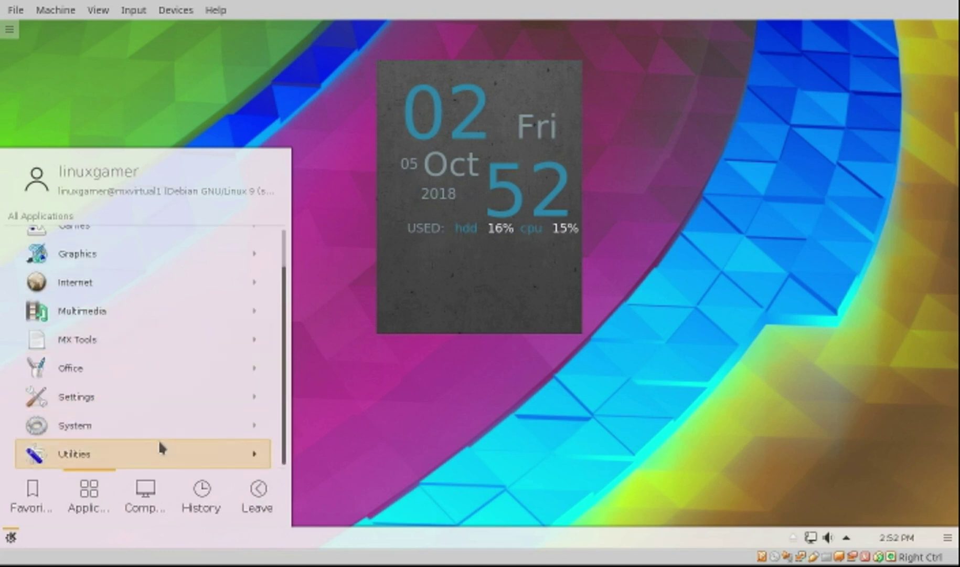
Turn off the Conky desktop display in the Plasma session with Conky Toggle from the Utilities applications.
left_click(254, 457)
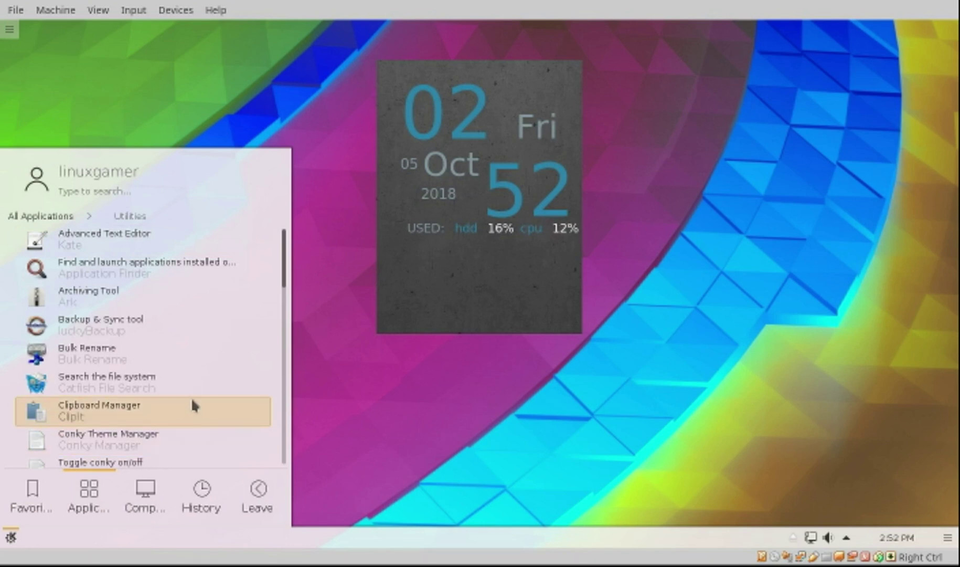
scroll(192, 403, "down", 2)
scroll(192, 403, "down", 2)
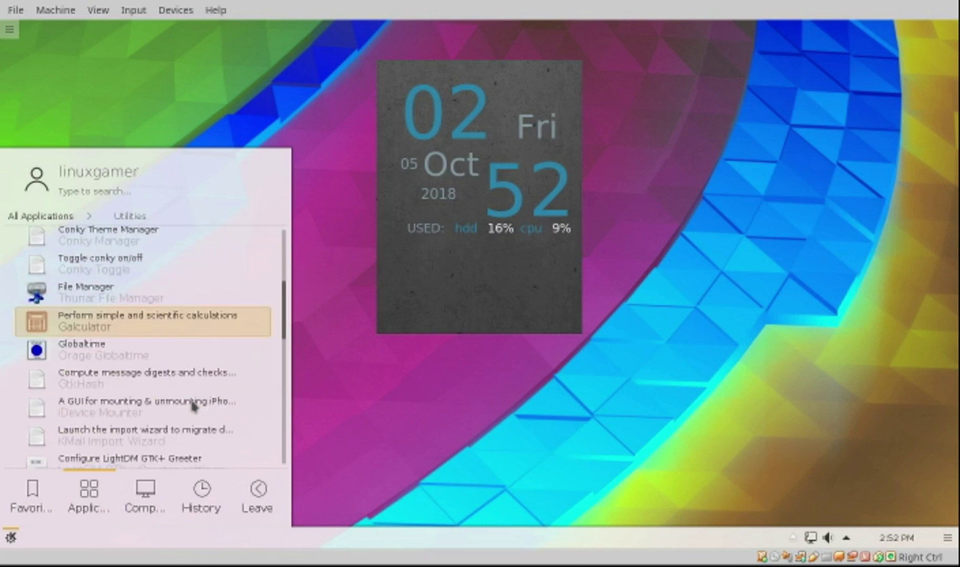
left_click(119, 267)
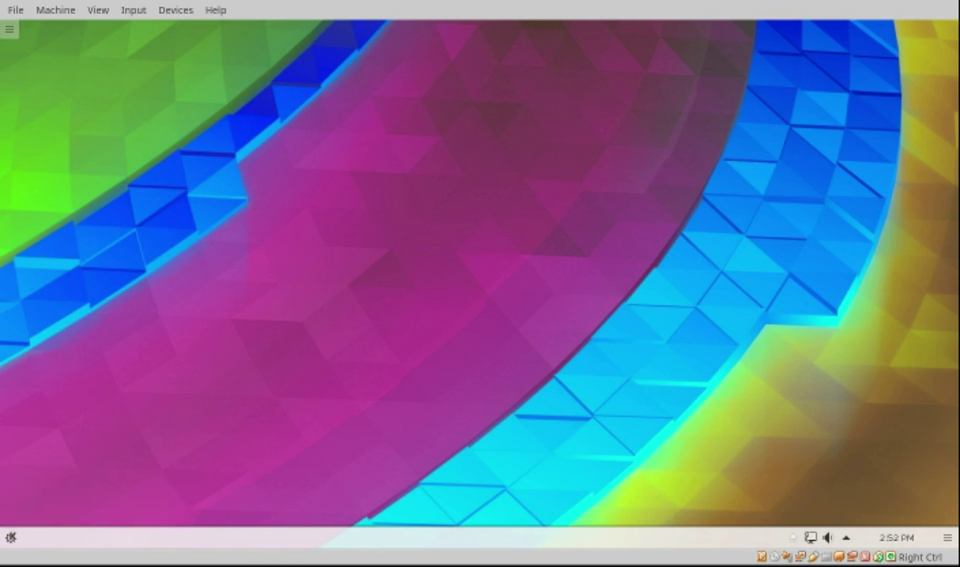
Log out of the Plasma session through the desktop's Leave option.
left_click(10, 31)
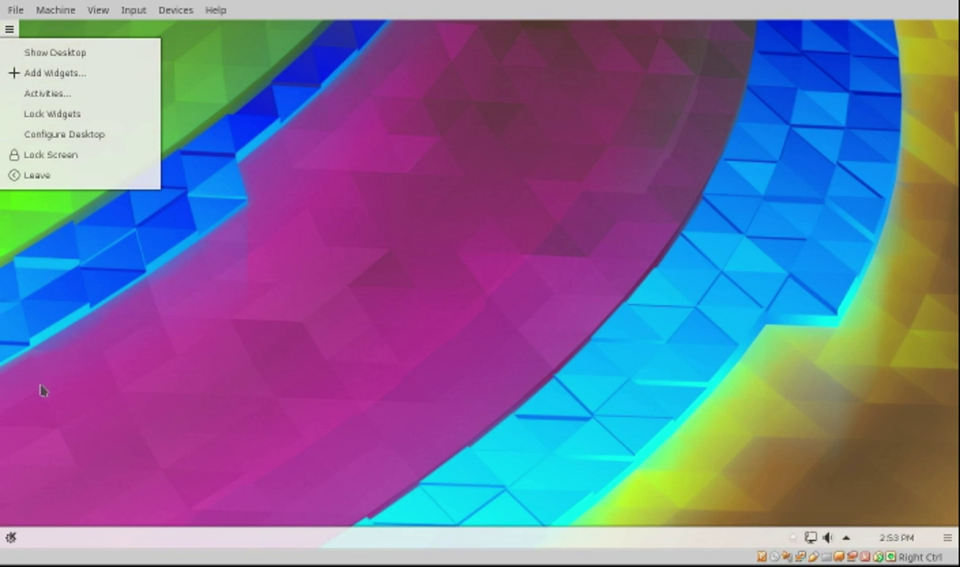
left_click(71, 179)
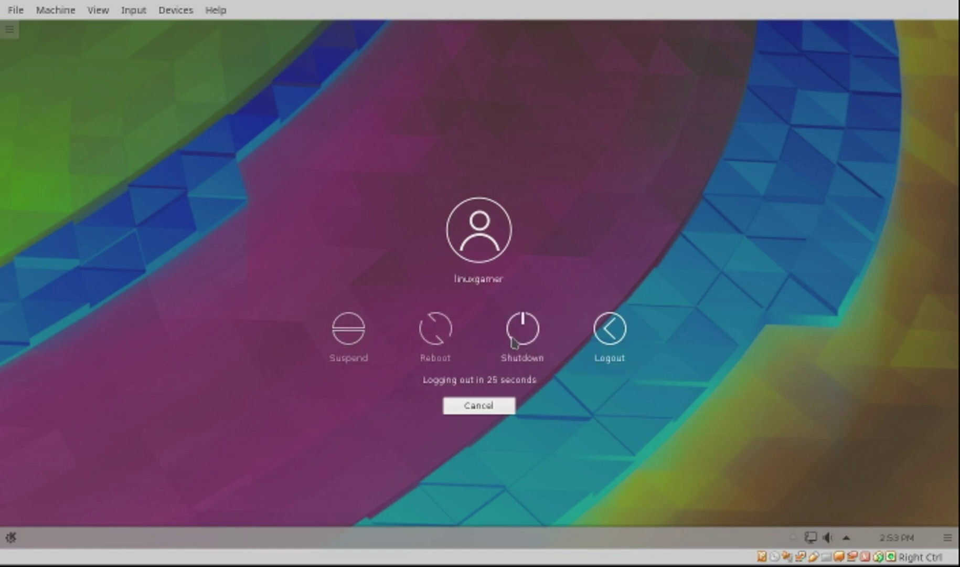
left_click(606, 335)
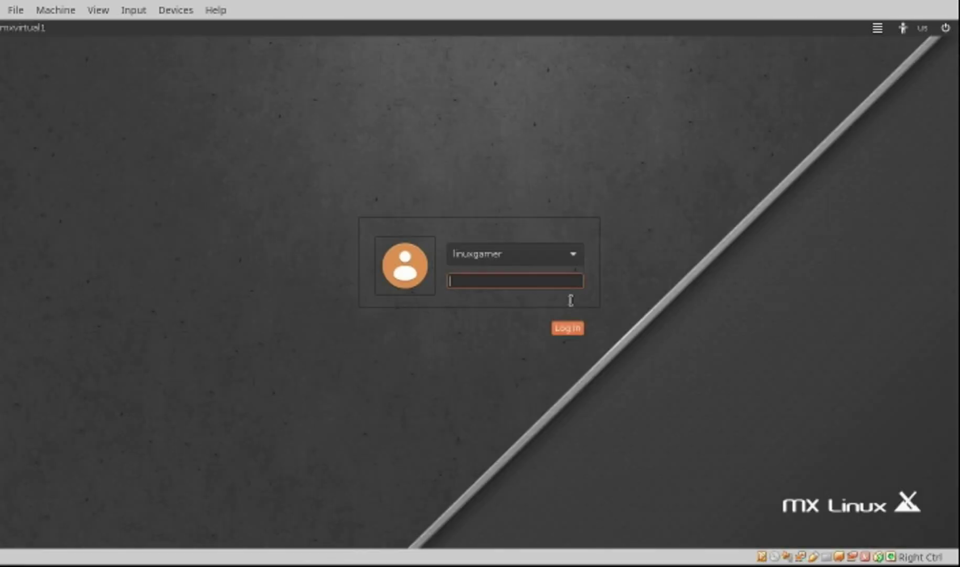
Switch the login session back to the original MX Linux desktop and log in with the account password.
left_click(879, 29)
left_click(892, 85)
type("********")
key("Return")
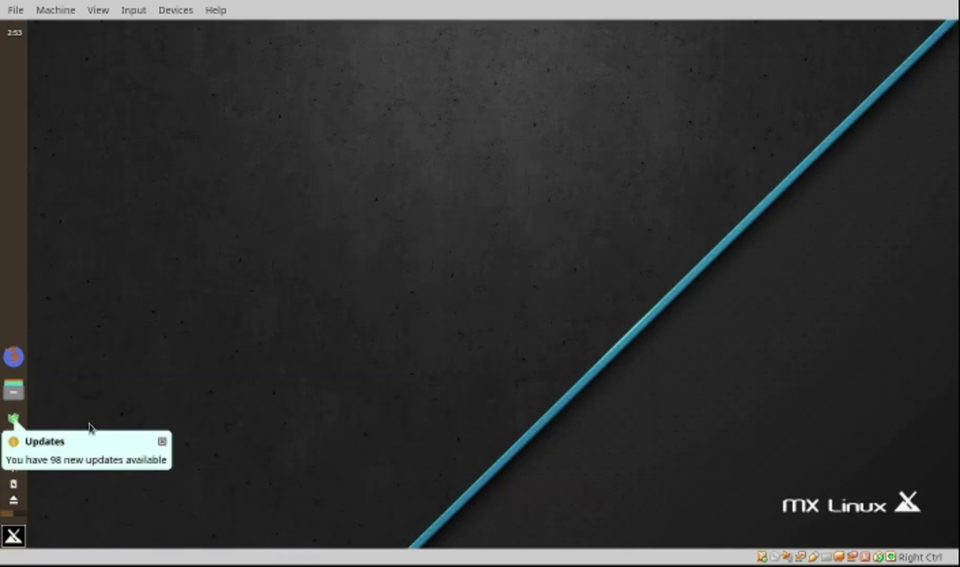
Run Conky Toggle from the application menu's Favorites to switch the Conky display in the MX Linux desktop.
left_click(13, 537)
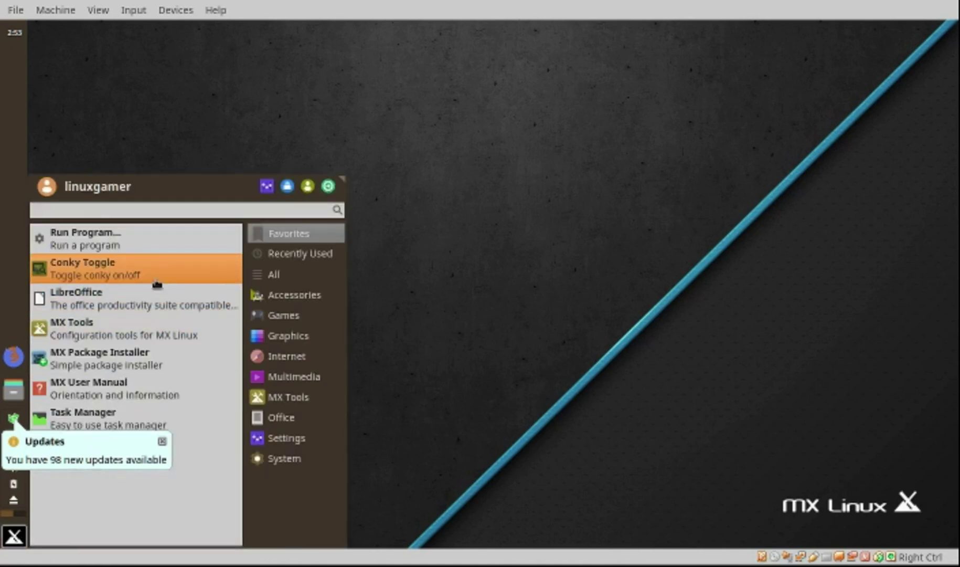
left_click(117, 277)
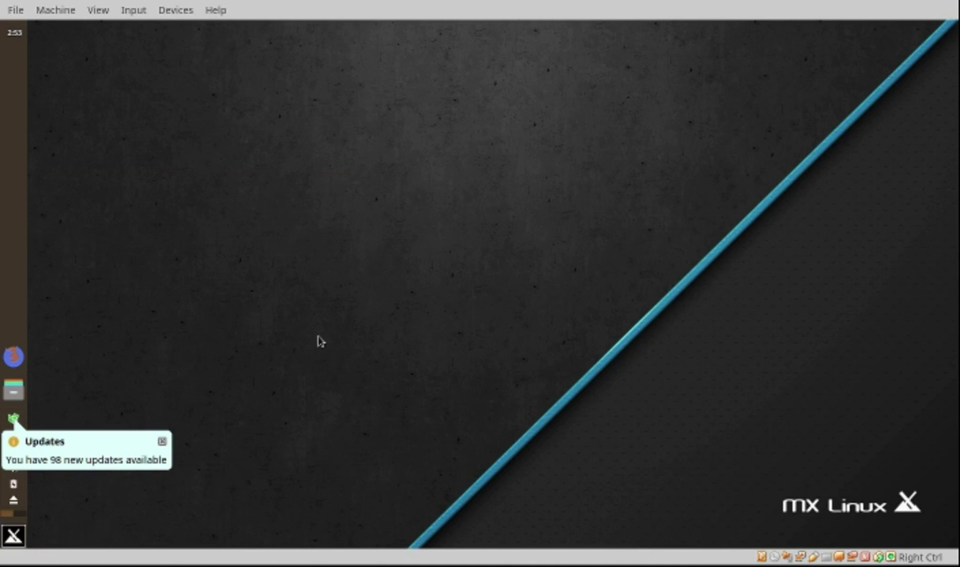